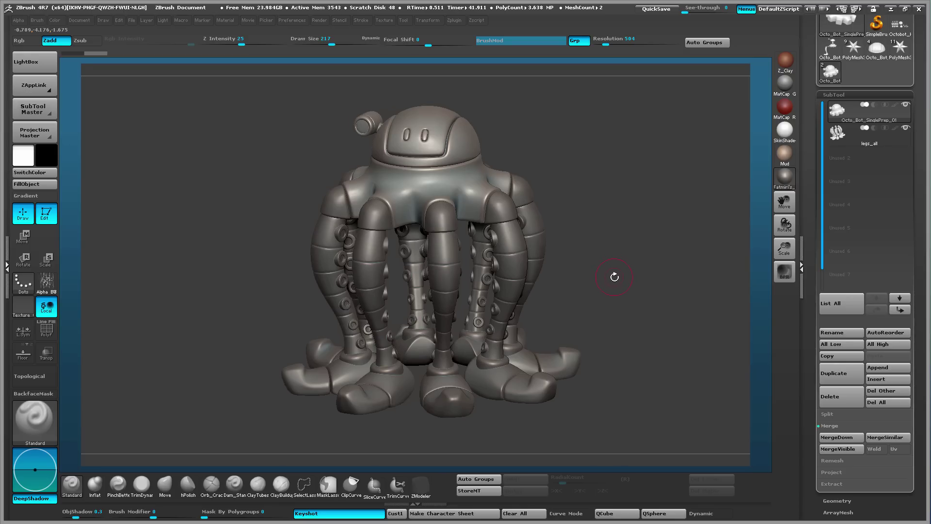
Examine the fully assembled octopus robot and its eight legs from several angles
drag(614, 276, 614, 314)
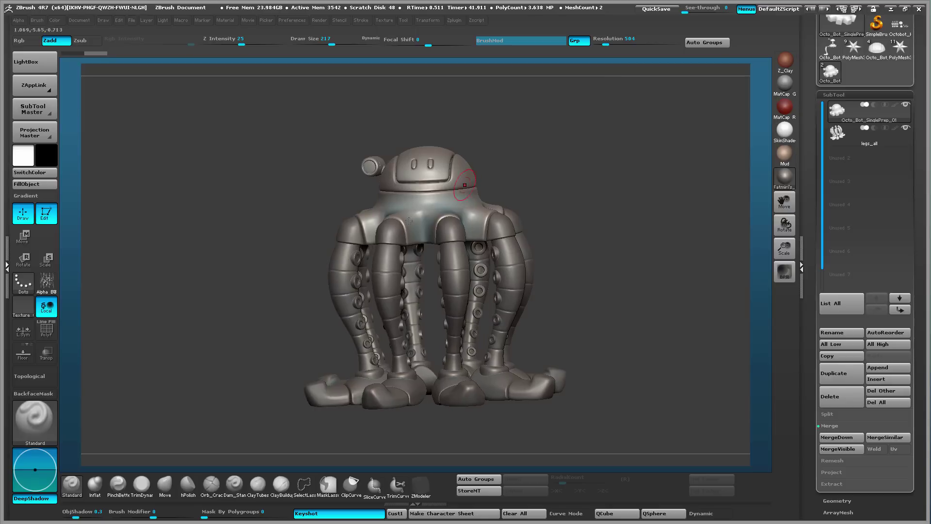
drag(254, 266, 286, 193)
drag(580, 261, 543, 296)
drag(595, 219, 375, 257)
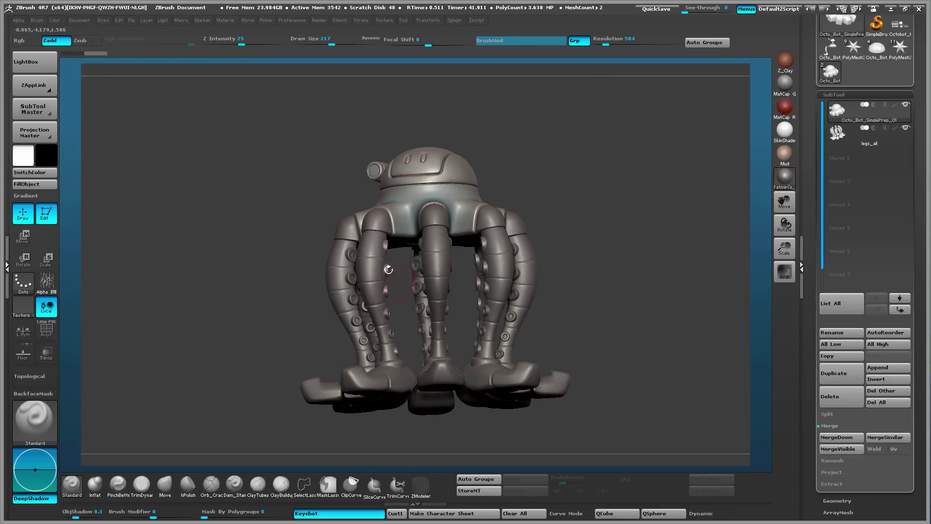
drag(581, 231, 449, 313)
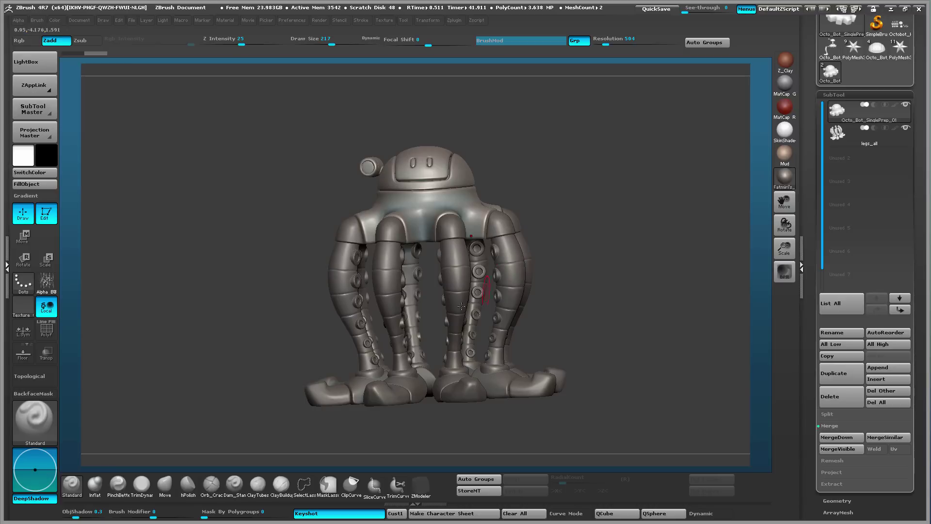
mouse_move(339, 185)
mouse_down()
mouse_move(349, 166)
mouse_move(347, 182)
mouse_move(376, 185)
mouse_move(376, 205)
mouse_up()
drag(577, 217, 618, 300)
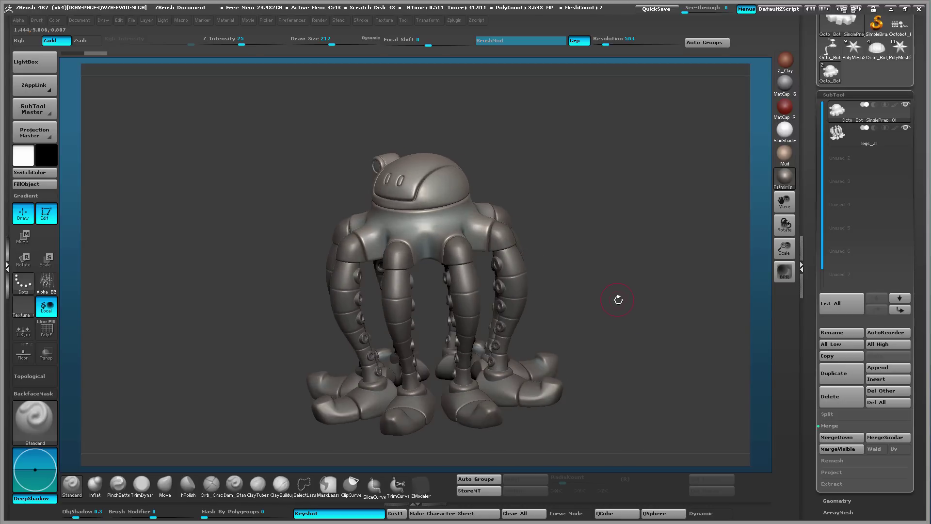
Switch to the Octo_Bot_FDM_Decimated_07 tool and examine its separated head, camera, body, leg and connector pins
click(830, 48)
drag(578, 324, 457, 327)
mouse_move(421, 303)
mouse_down()
mouse_move(409, 306)
mouse_move(453, 226)
mouse_up()
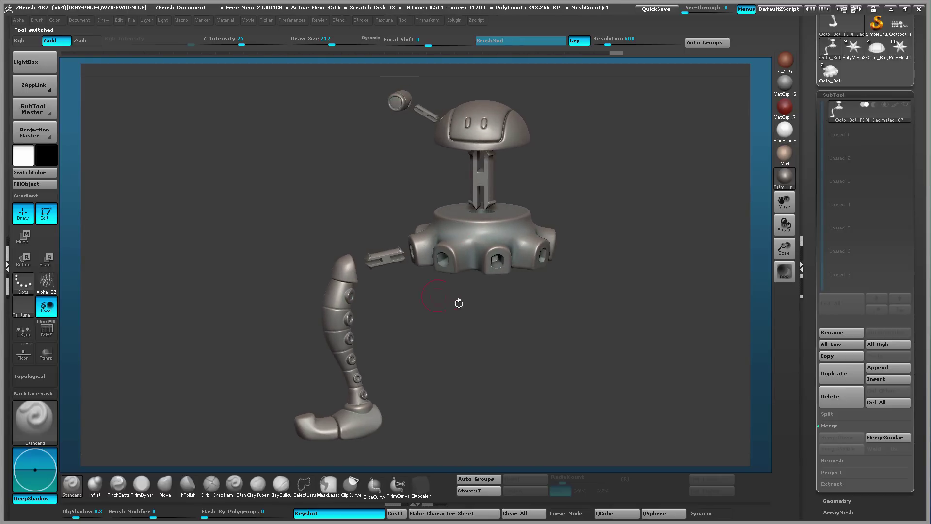
drag(459, 308, 371, 249)
drag(456, 347, 392, 259)
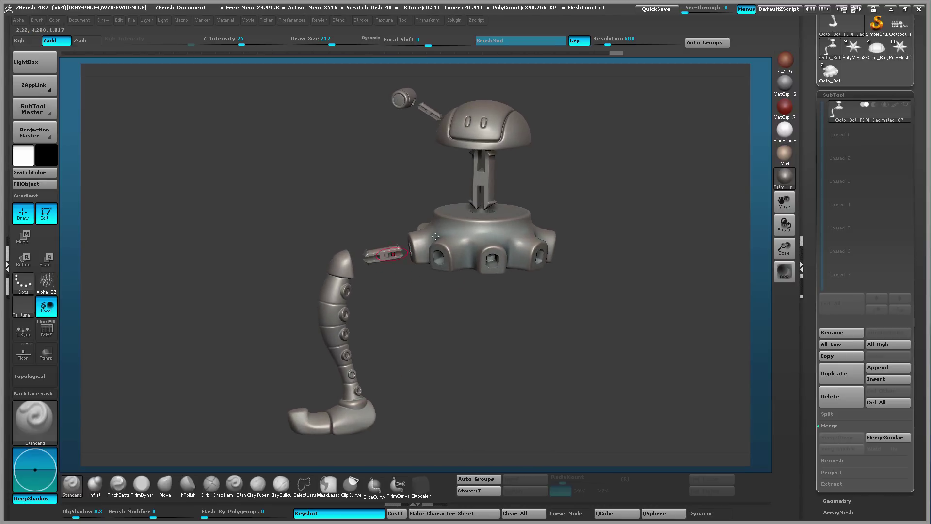
drag(401, 180, 401, 177)
drag(378, 207, 422, 303)
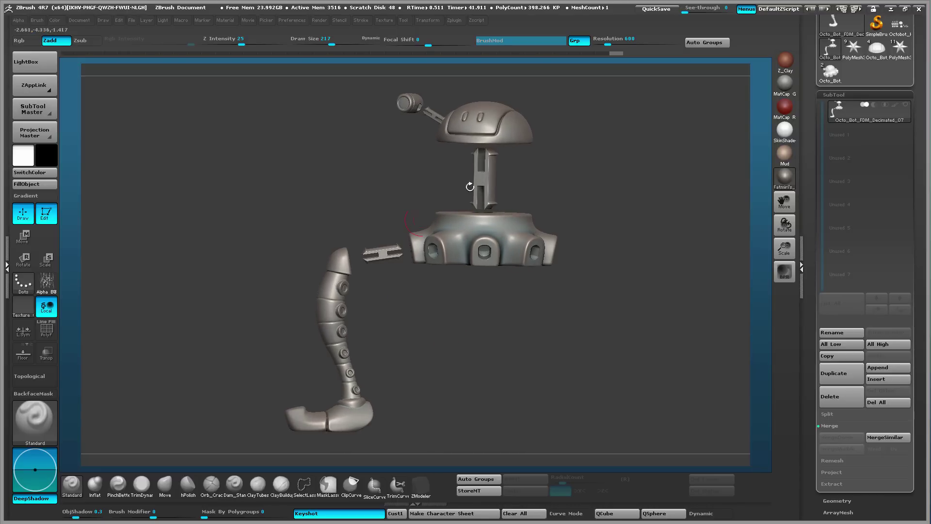
mouse_move(372, 174)
mouse_down()
mouse_move(388, 160)
mouse_move(439, 164)
mouse_up()
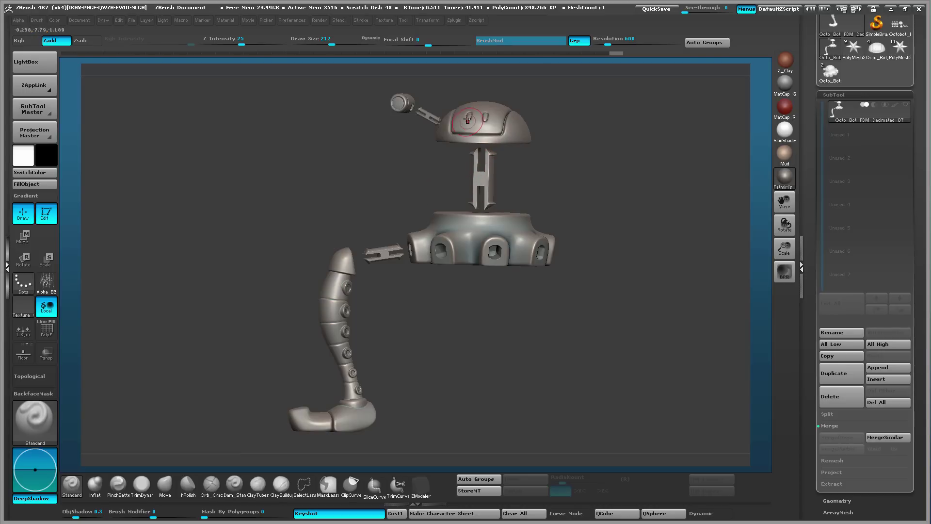
drag(408, 192, 390, 261)
drag(431, 306, 478, 310)
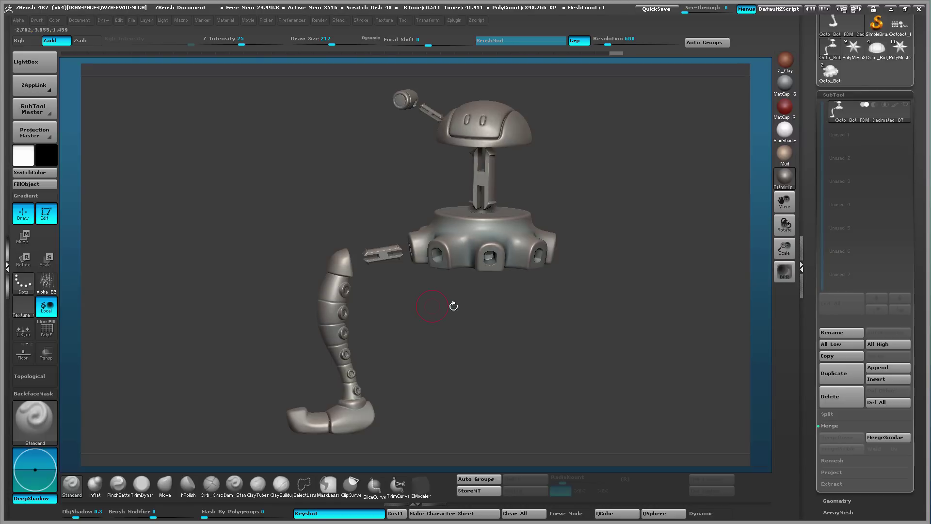
Switch to the Octo_Bot tool with separate head, body, camera and leg, and make the Octo_Bot_SinglePrep_35 body subtool active
click(877, 49)
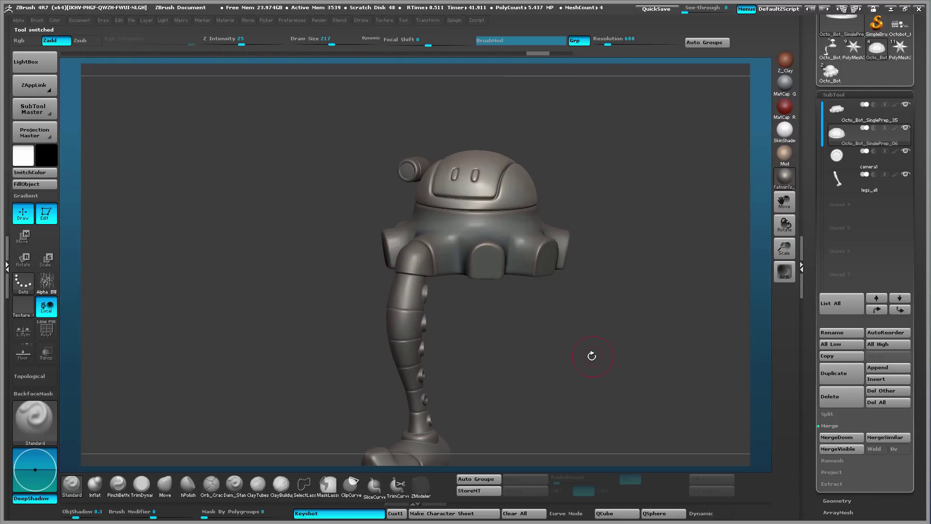
drag(558, 359, 599, 198)
click(841, 110)
drag(561, 281, 584, 276)
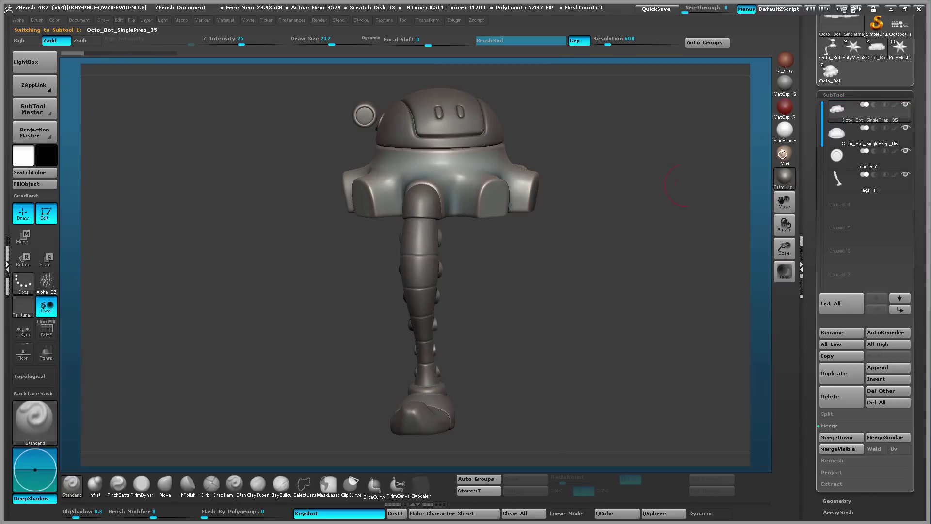
Hide the head, camera and leg subtools so only the body is shown
click(904, 127)
click(905, 151)
click(904, 174)
drag(535, 308, 464, 239)
drag(454, 291, 464, 314)
mouse_move(463, 314)
ctrl+right_down()
mouse_move(496, 386)
mouse_move(555, 342)
ctrl+right_up()
drag(506, 344, 740, 284)
click(904, 175)
click(904, 174)
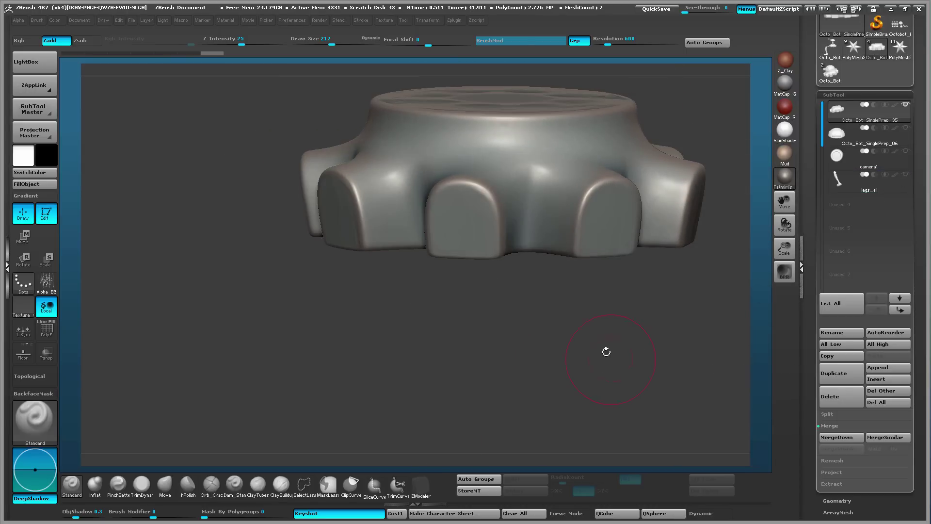
mouse_move(607, 349)
alt+mouse_down()
mouse_move(572, 365)
mouse_move(513, 330)
alt+mouse_up()
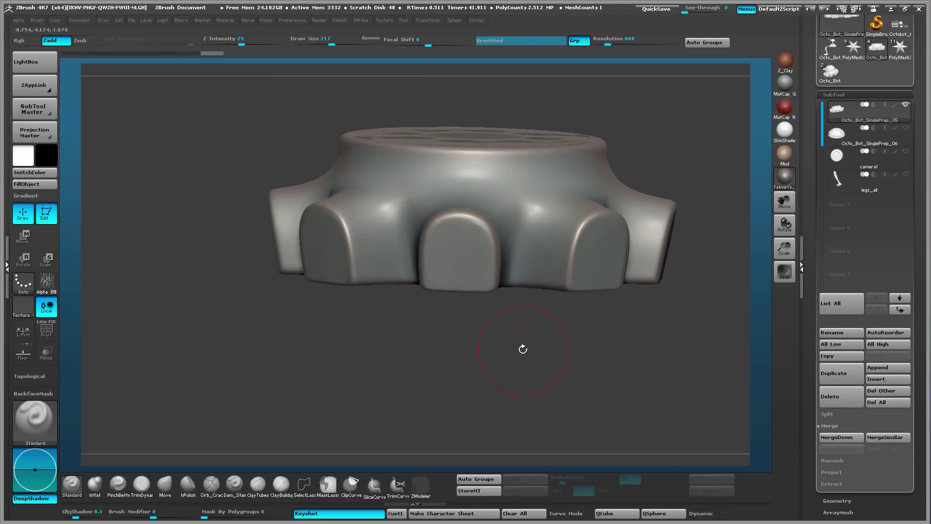
Choose the IMM_FDM_Pin1 insert brush
key(b)
key(i)
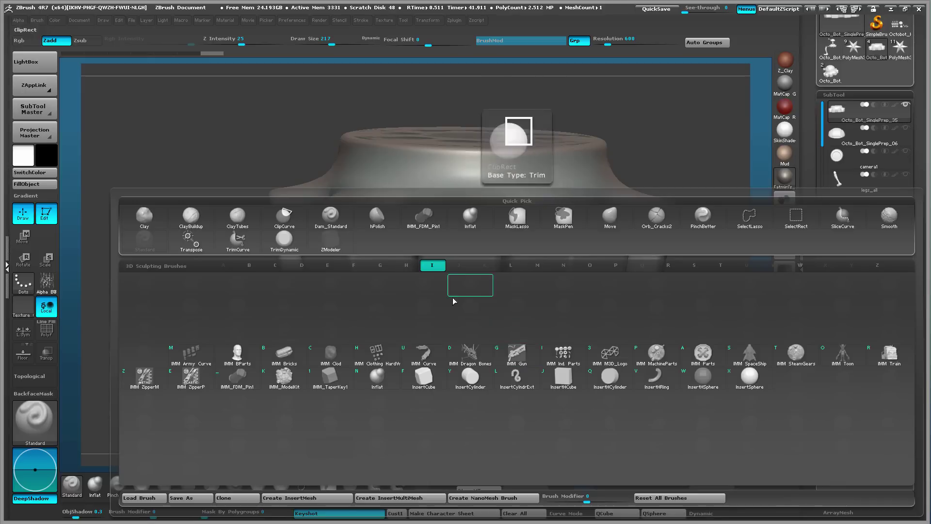
click(239, 379)
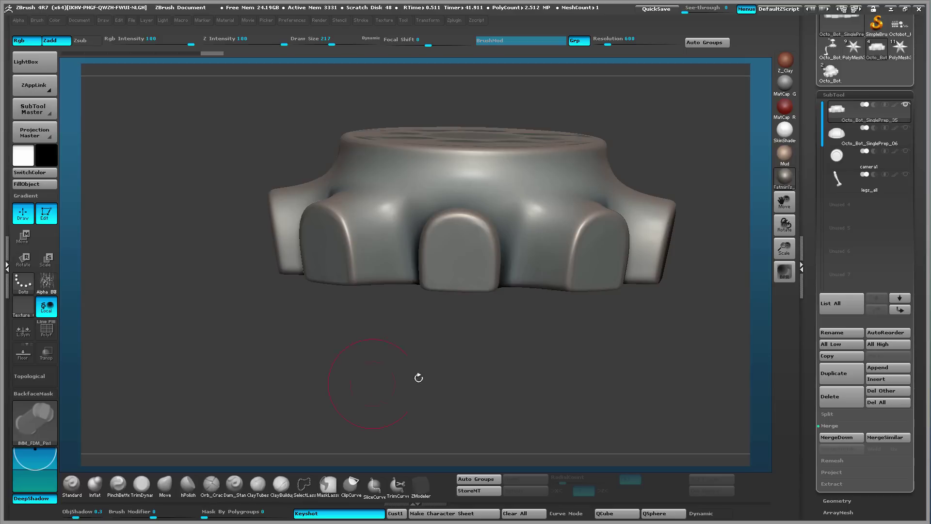
drag(530, 350, 477, 296)
drag(539, 178, 556, 224)
drag(607, 244, 624, 294)
key(ctrl+z)
key(ctrl+z)
key(ctrl+z)
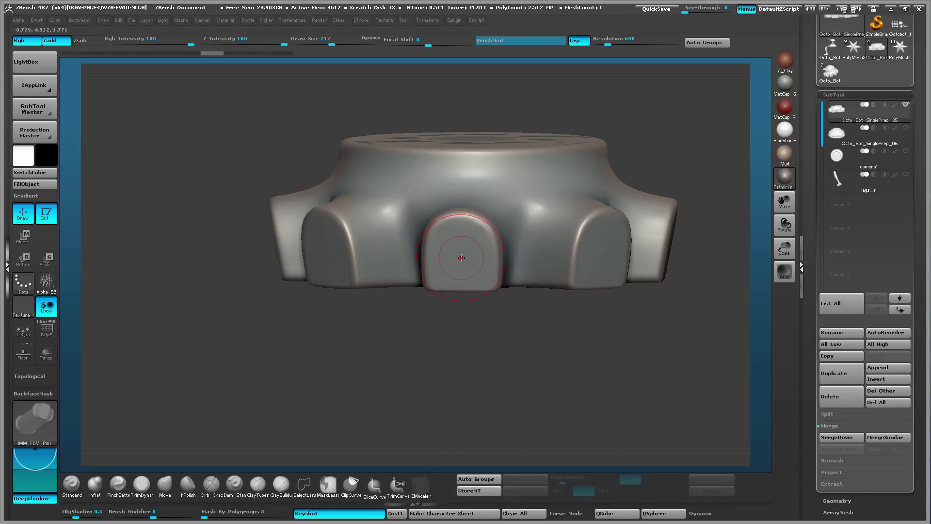
Insert the FDM pin mesh on the flat face of the body's front leg socket
drag(421, 259, 399, 256)
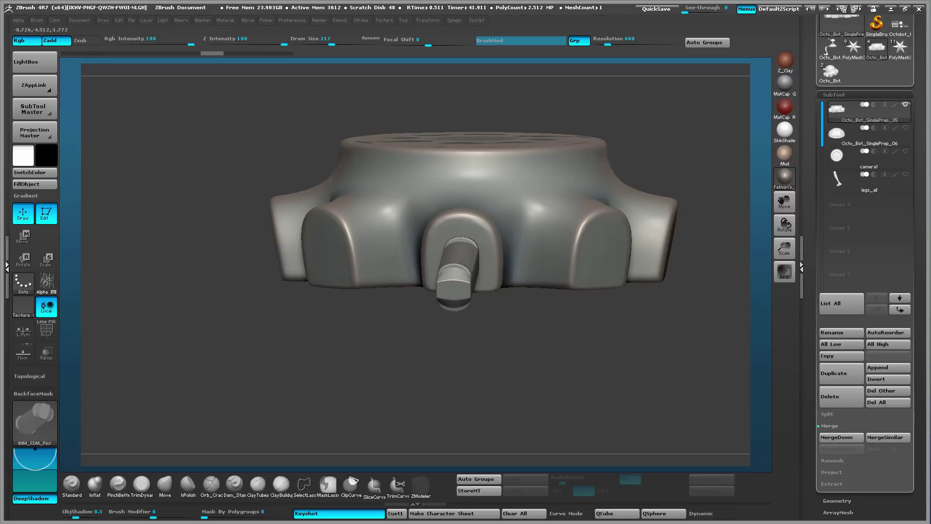
drag(464, 294, 464, 294)
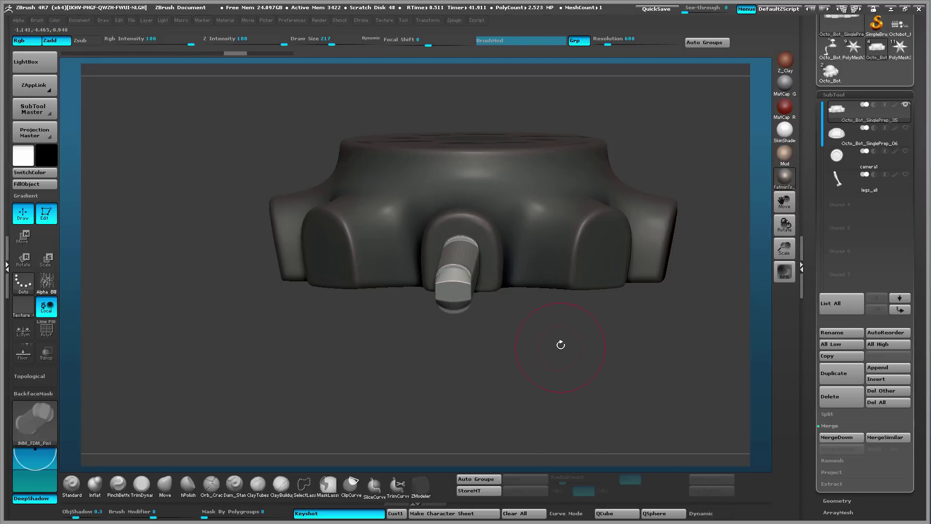
drag(558, 345, 530, 420)
Move the inserted pin along its axis into the front leg socket with the Transpose line
key(w)
drag(450, 297, 476, 218)
drag(572, 286, 490, 281)
drag(532, 326, 531, 296)
drag(468, 294, 443, 294)
drag(411, 321, 455, 296)
drag(584, 308, 99, 291)
Turn on transparency and temporarily show the leg subtool to check the pin's fit between leg and body
click(905, 174)
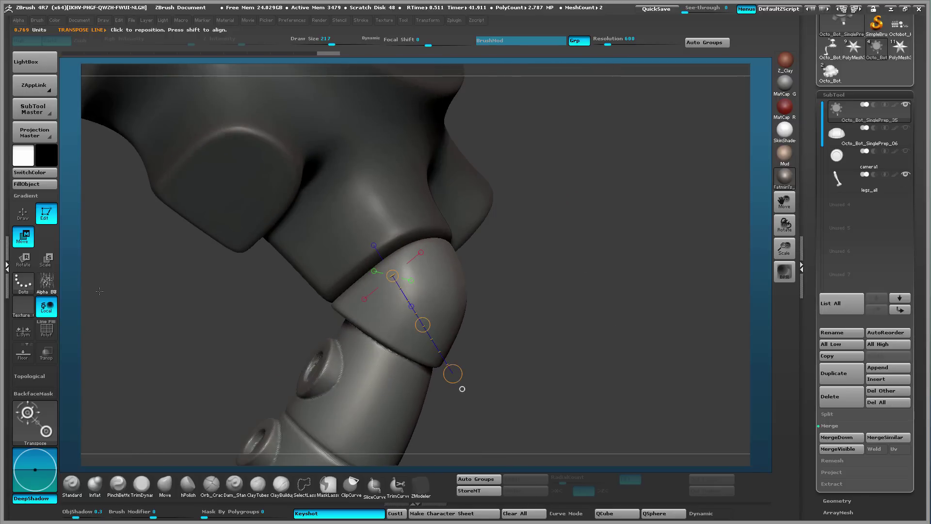
click(46, 351)
mouse_move(225, 357)
mouse_down()
mouse_move(245, 374)
mouse_move(468, 311)
mouse_move(414, 315)
mouse_up()
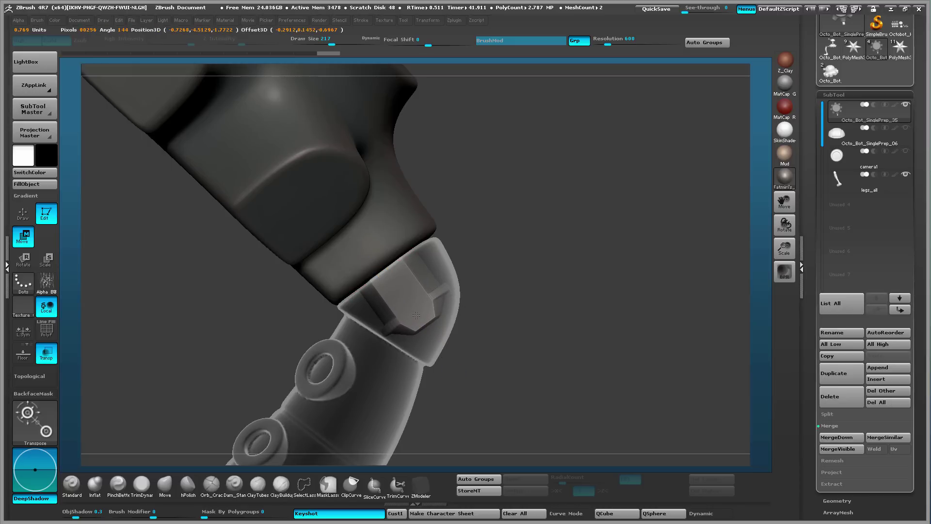
right_drag(418, 315, 446, 307)
ctrl+drag(446, 308, 448, 311)
drag(537, 266, 484, 361)
click(906, 169)
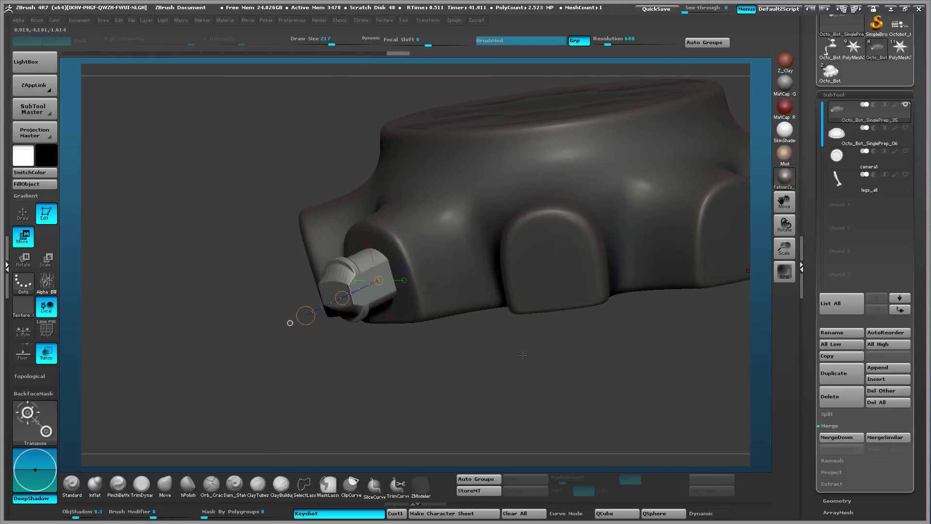
Clear the mask and split the body and inserted pin meshes into separate subtools
ctrl+drag(549, 357, 569, 407)
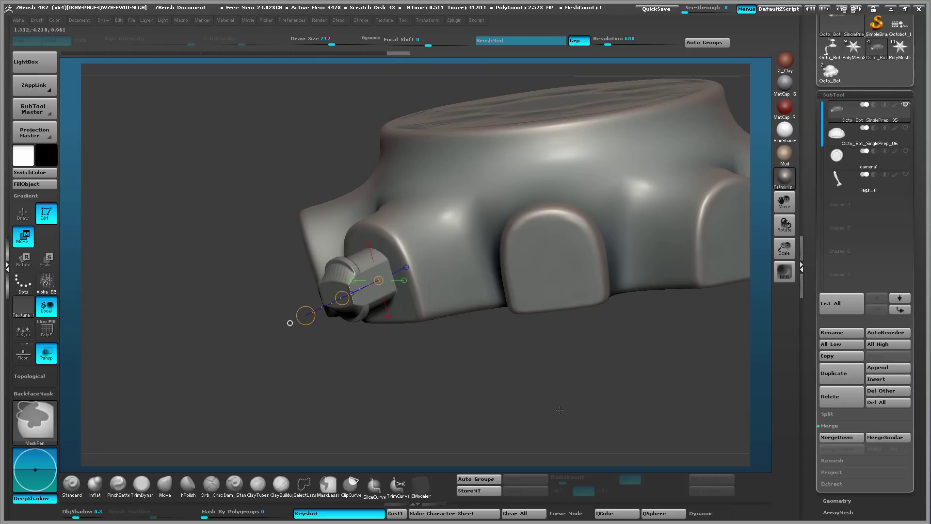
scroll(810, 354, down, 2)
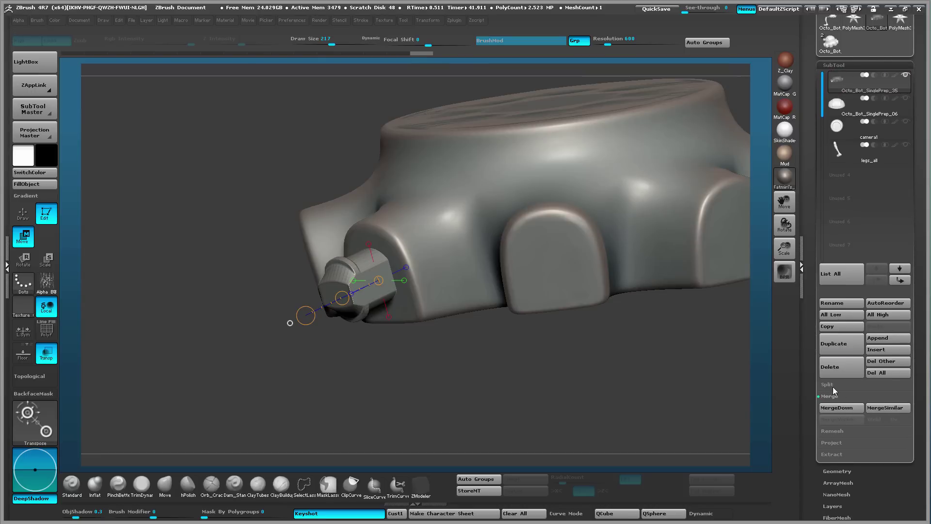
click(828, 385)
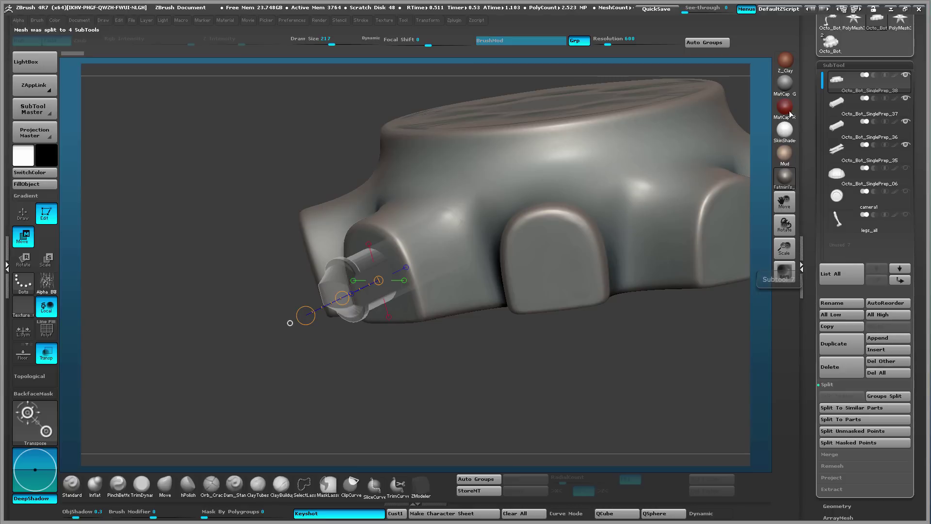
Examine the Octo_Bot_SinglePrep_35 connector pin both isolated and within the transparent full assembly
click(844, 111)
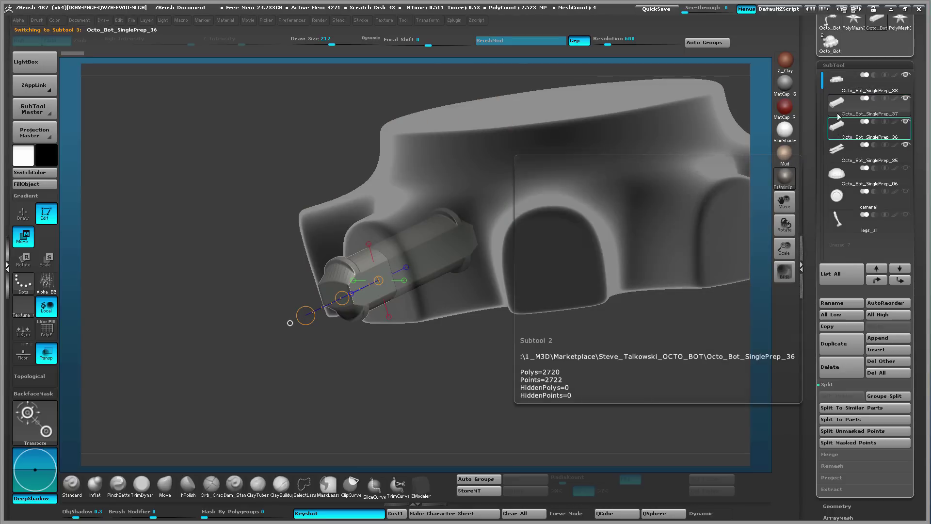
click(908, 148)
click(905, 145)
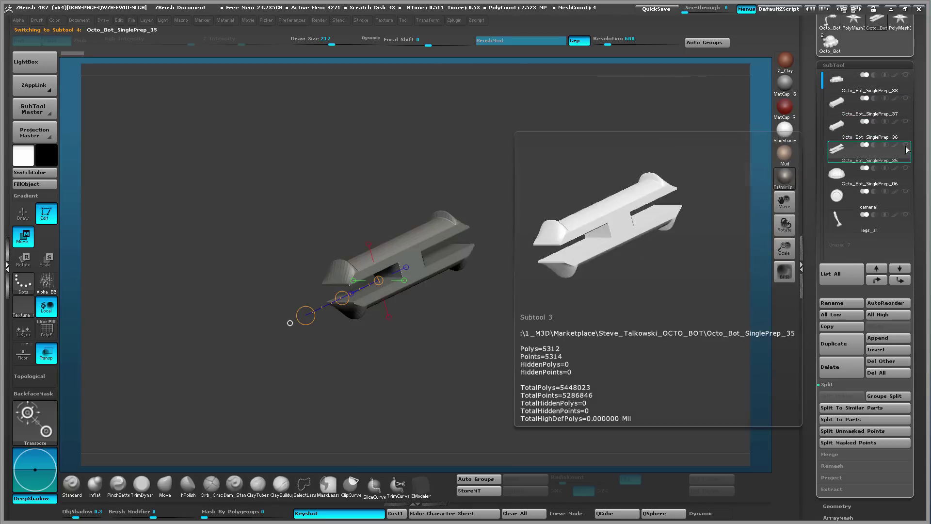
drag(539, 272, 715, 232)
click(905, 145)
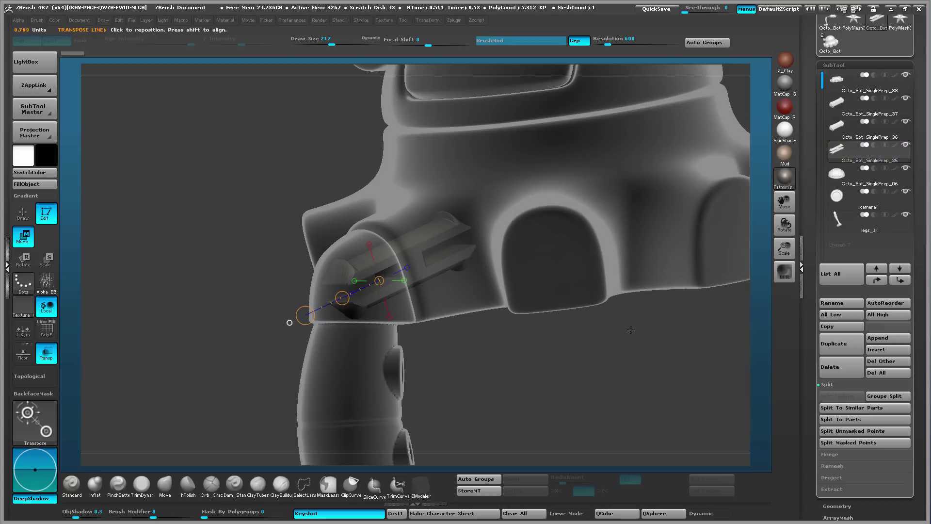
click(911, 123)
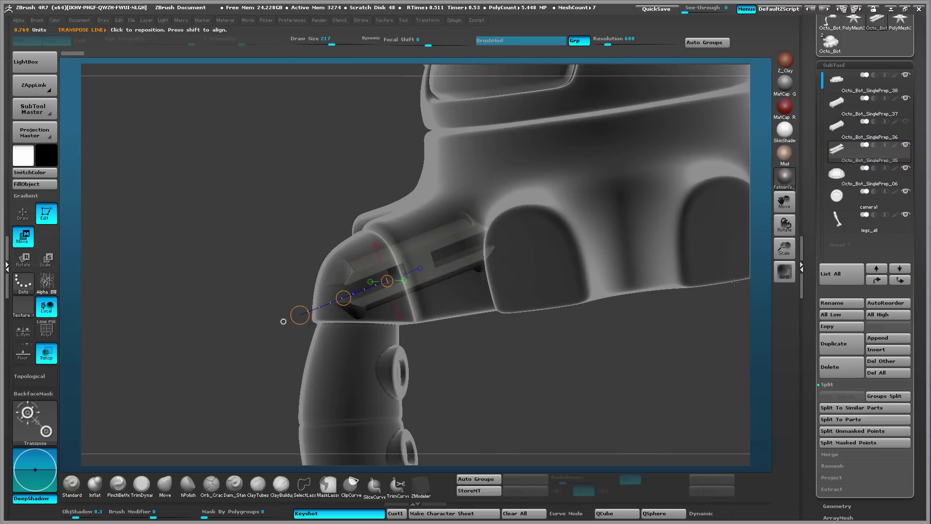
click(905, 144)
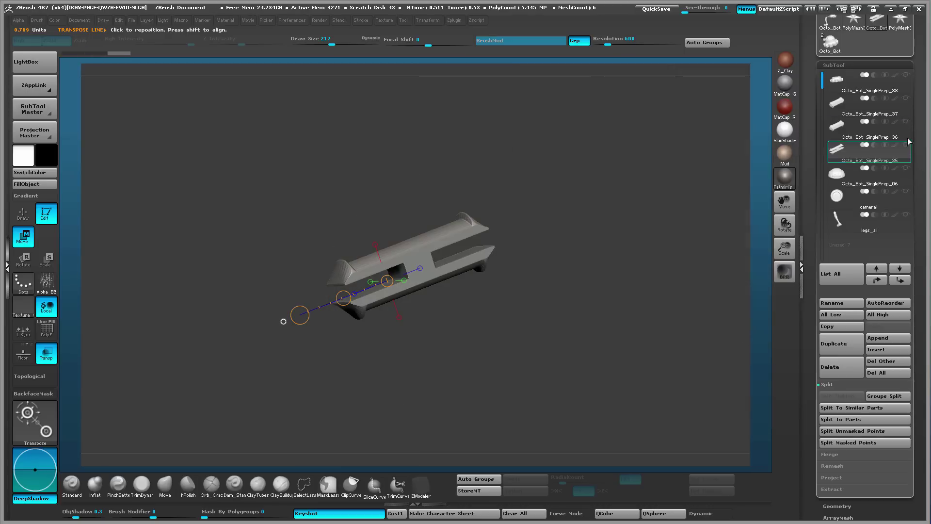
Show Octo_Bot_SinglePrep_36 together with the connector pin and examine the clearance between them
click(905, 122)
drag(542, 302, 625, 313)
right_drag(641, 202, 625, 312)
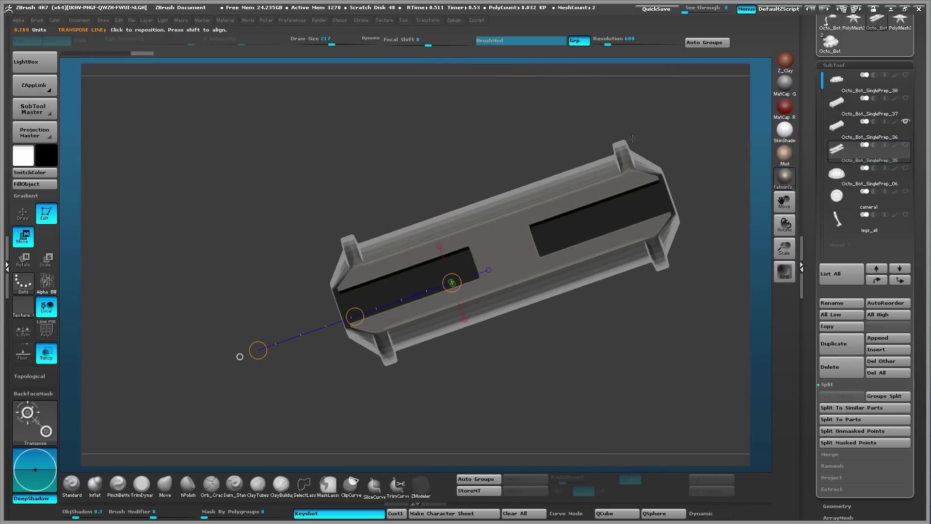
ctrl+right_drag(619, 353, 727, 204)
Examine how the Octo_Bot_SinglePrep_36 and Octo_Bot_SinglePrep_37 pin volumes sit inside the body's leg socket
click(855, 93)
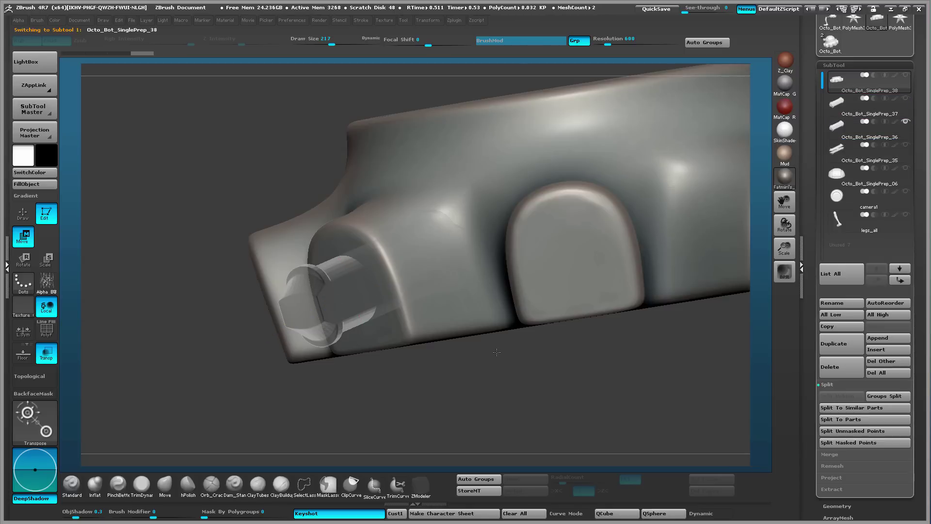
drag(487, 358, 492, 397)
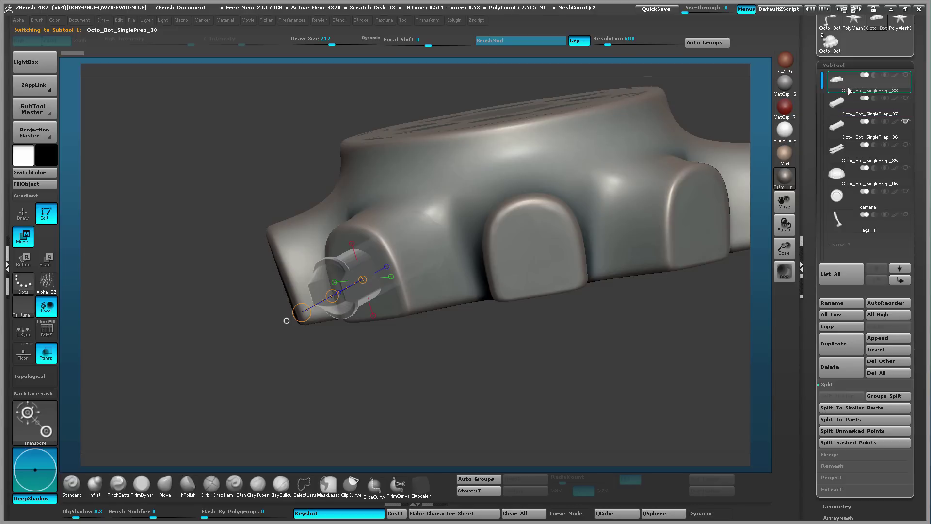
drag(534, 367, 553, 394)
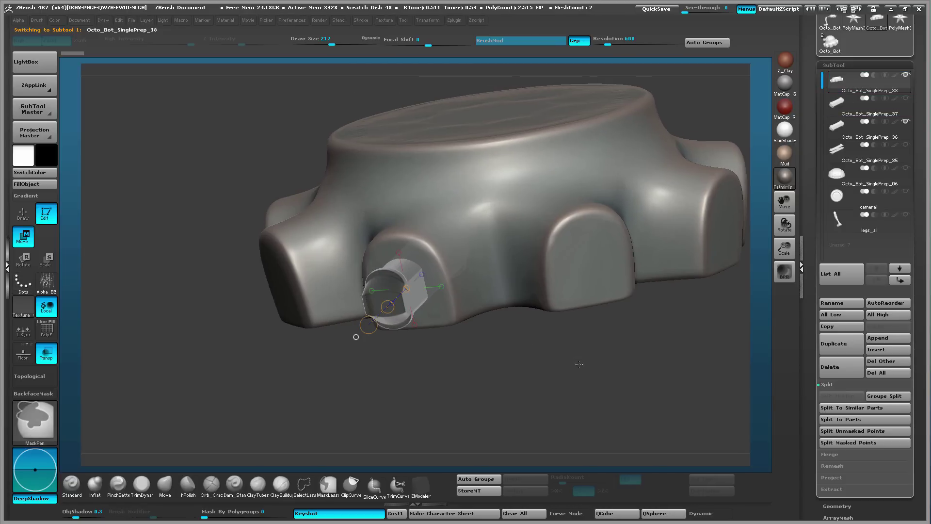
alt+click(356, 335)
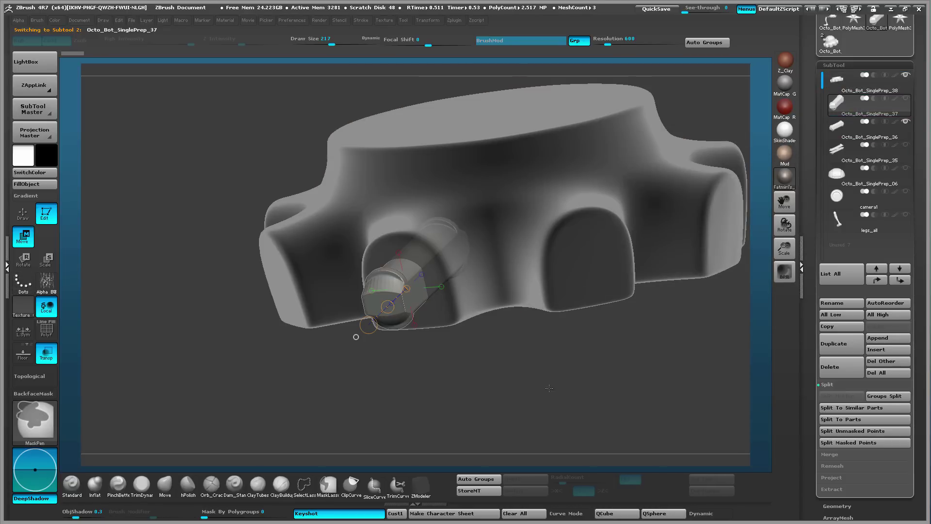
drag(550, 390, 532, 375)
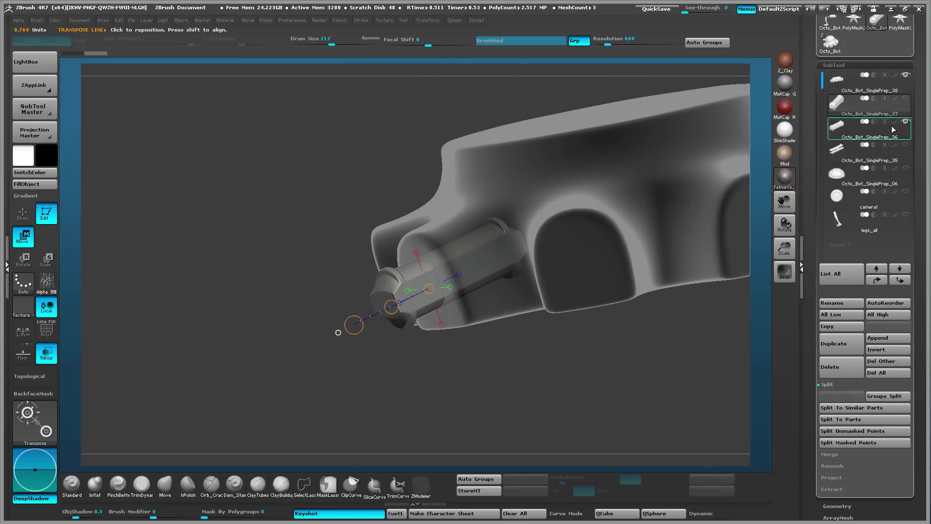
Leave only the Octo_Bot_SinglePrep_38 body and the Octo_Bot_SinglePrep_37 socket volume visible, with the body as the active subtool
click(904, 98)
click(906, 123)
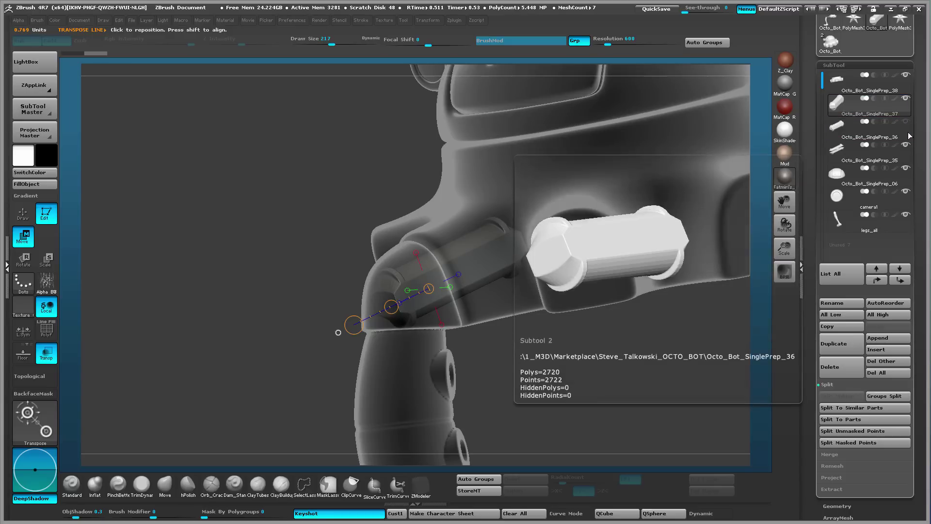
click(906, 146)
click(907, 169)
click(905, 191)
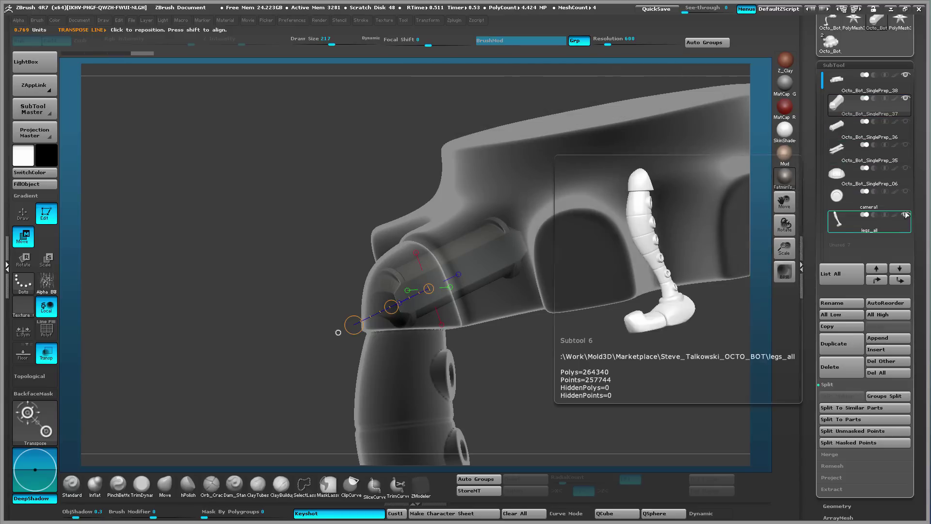
click(904, 214)
click(853, 82)
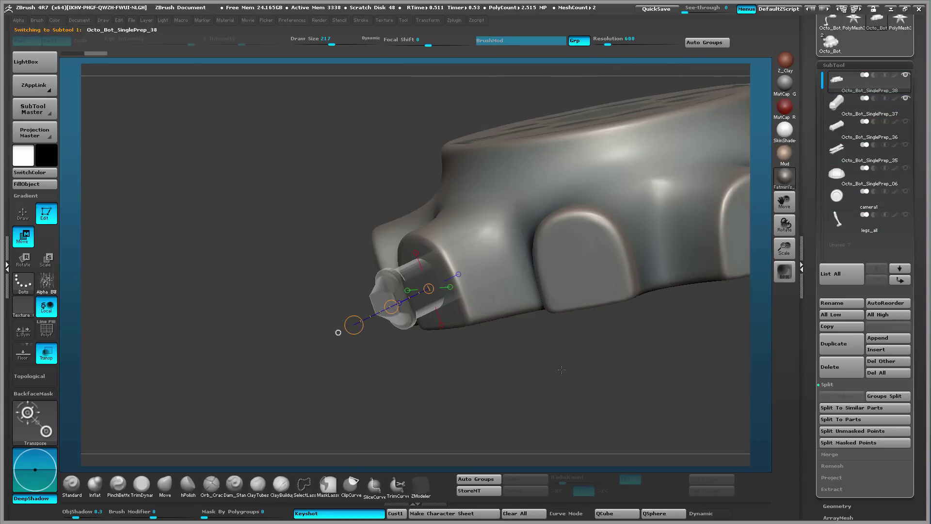
Set Octo_Bot_SinglePrep_37 to subtract, merge it down into the body, and update the DynaMesh to cut the pin socket
drag(563, 368, 623, 381)
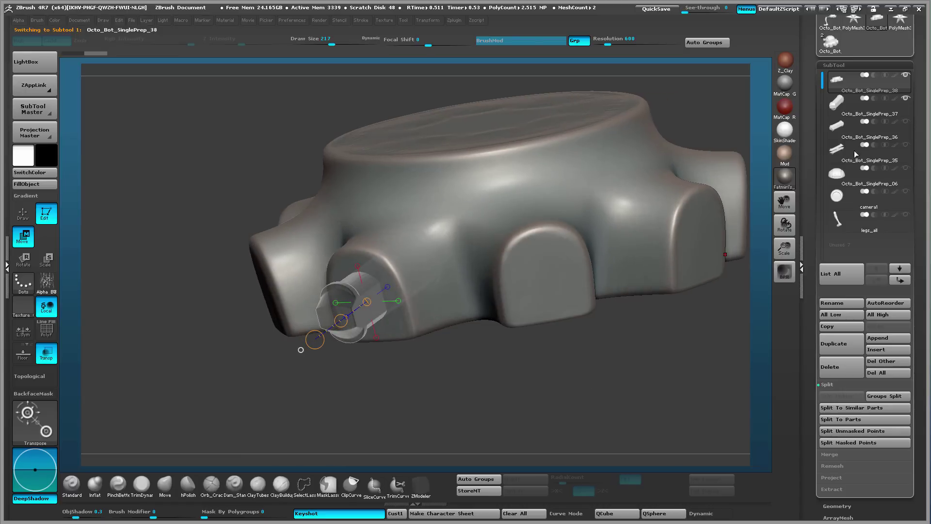
click(873, 98)
alt+drag(550, 379, 577, 386)
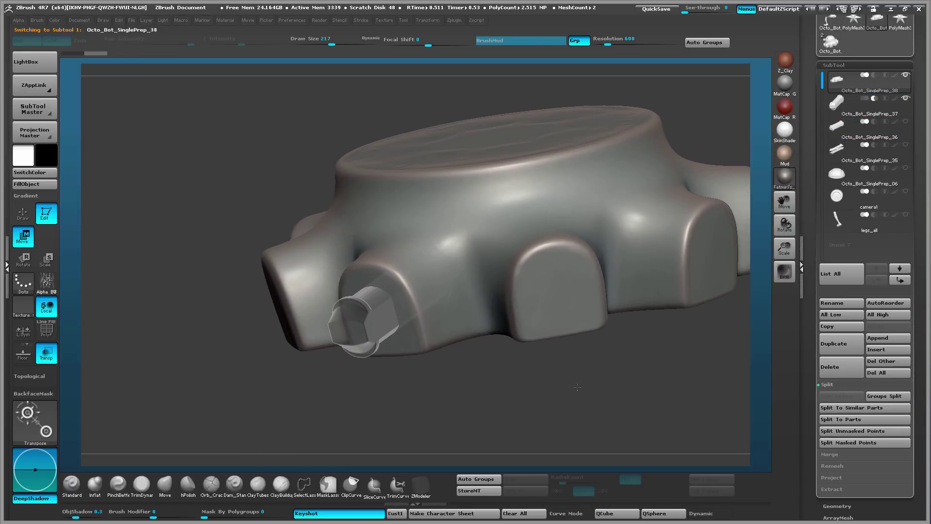
click(838, 453)
click(845, 410)
key(ctrl)
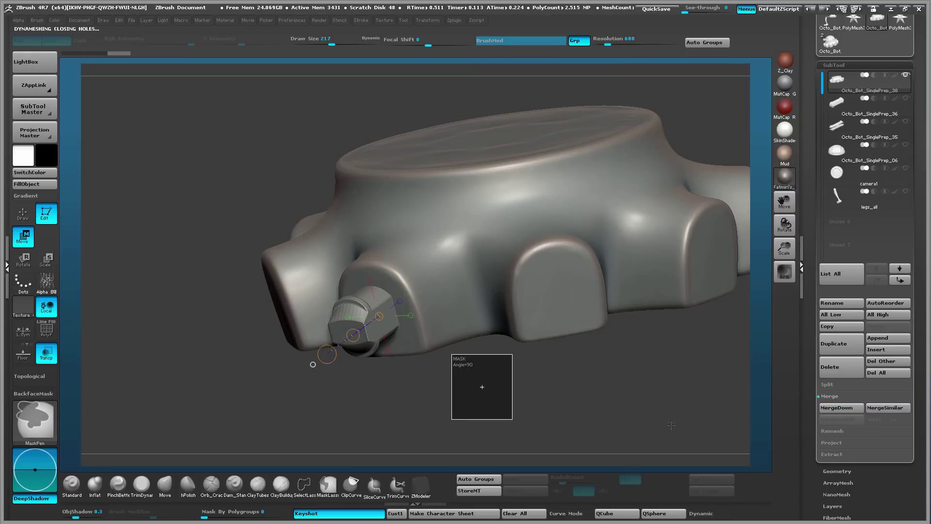
ctrl+drag(482, 387, 704, 429)
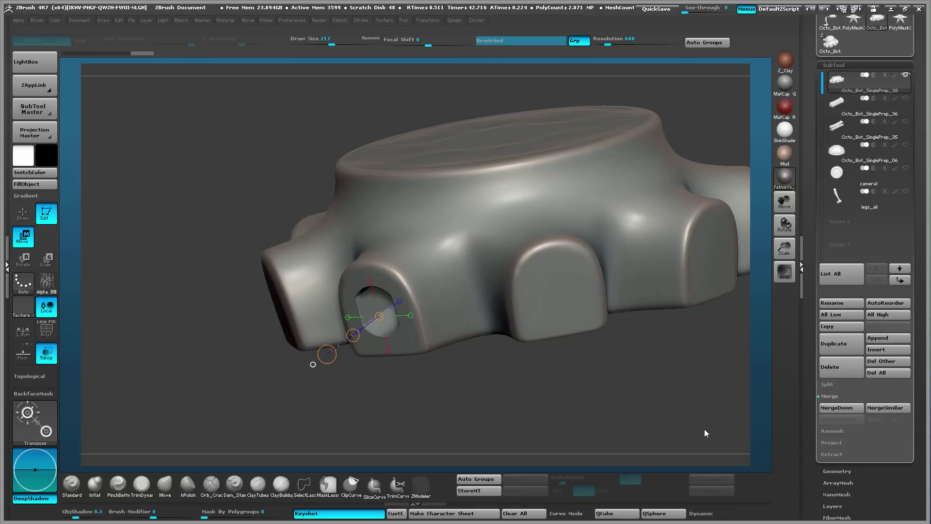
Examine the interior shape and walls of the pin socket cut into the body's leg joint
drag(449, 402, 318, 304)
right_drag(318, 305, 427, 279)
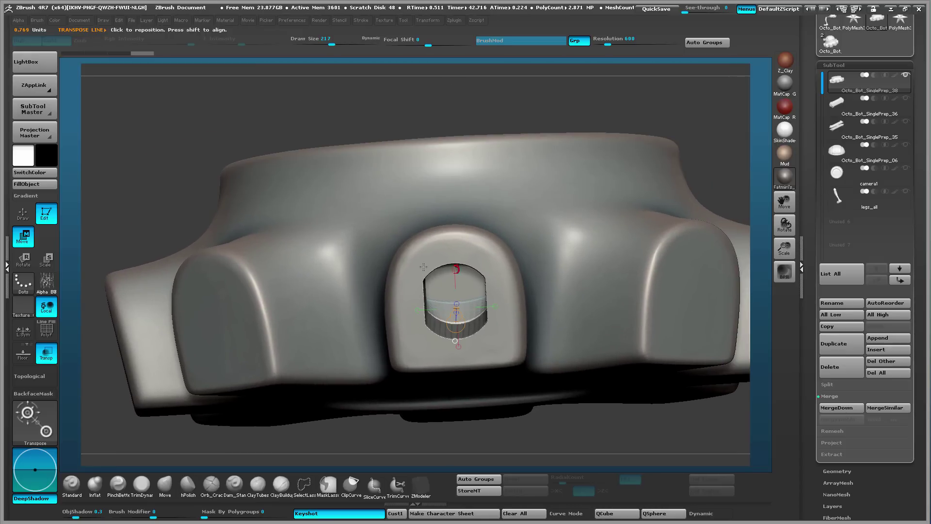
drag(494, 300, 463, 269)
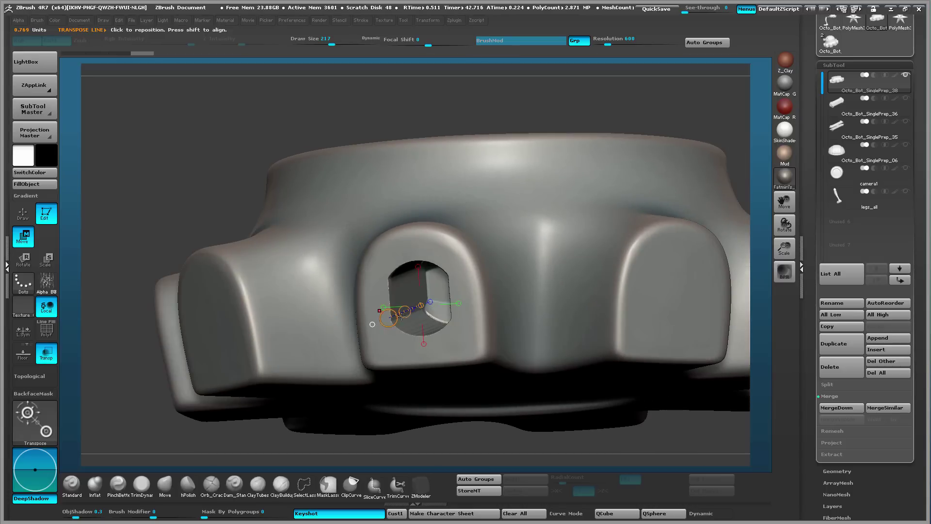
drag(388, 318, 396, 305)
right_drag(407, 342, 416, 319)
drag(417, 319, 370, 275)
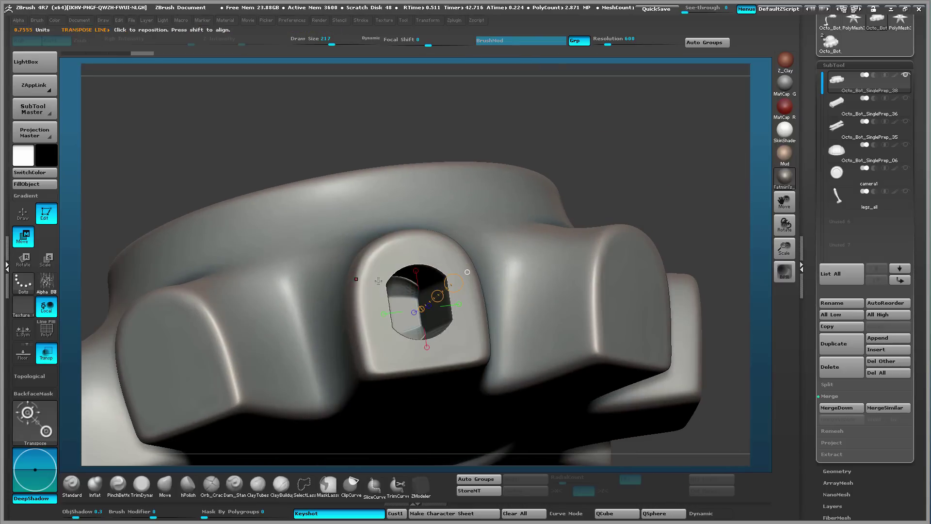
right_drag(426, 222, 398, 286)
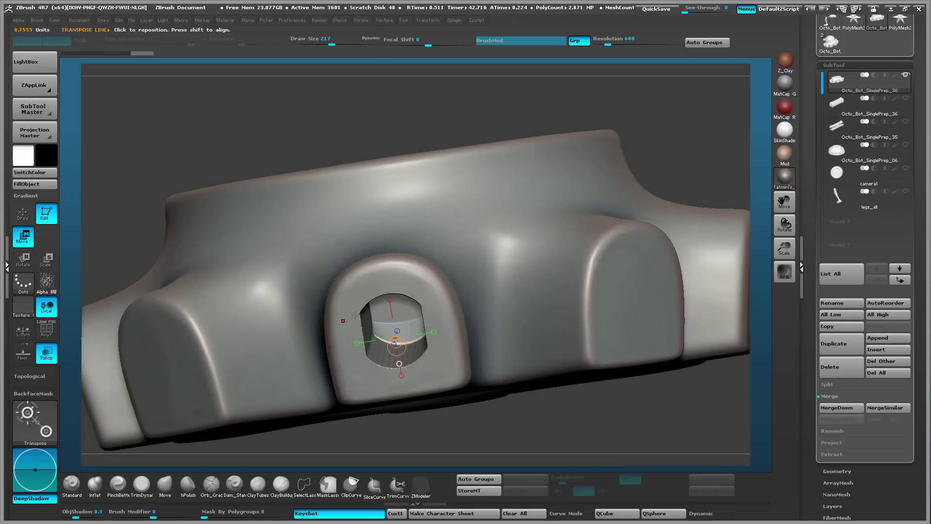
ctrl+right_drag(472, 361, 485, 301)
right_drag(548, 378, 465, 341)
drag(465, 341, 414, 325)
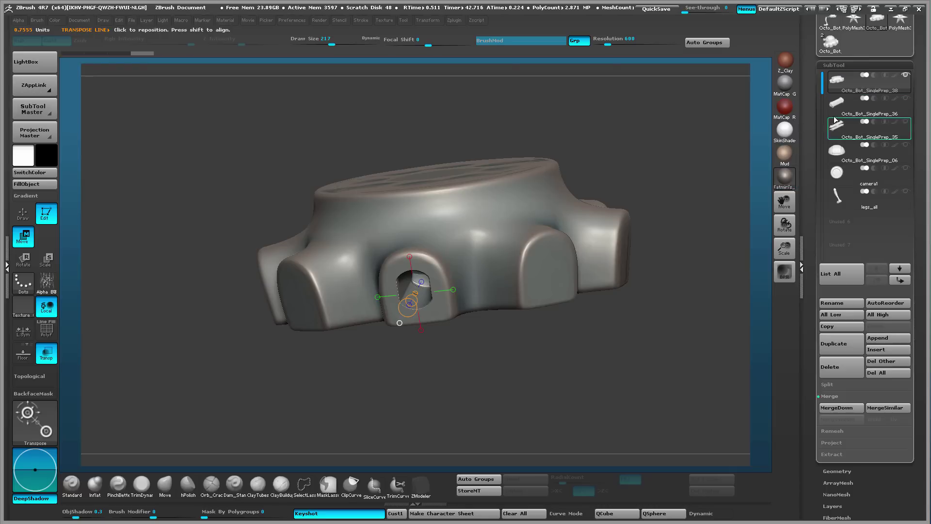
Reorder Octo_Bot_SinglePrep_36 directly below legs_all, and display only those two subtools with the body hidden
click(835, 115)
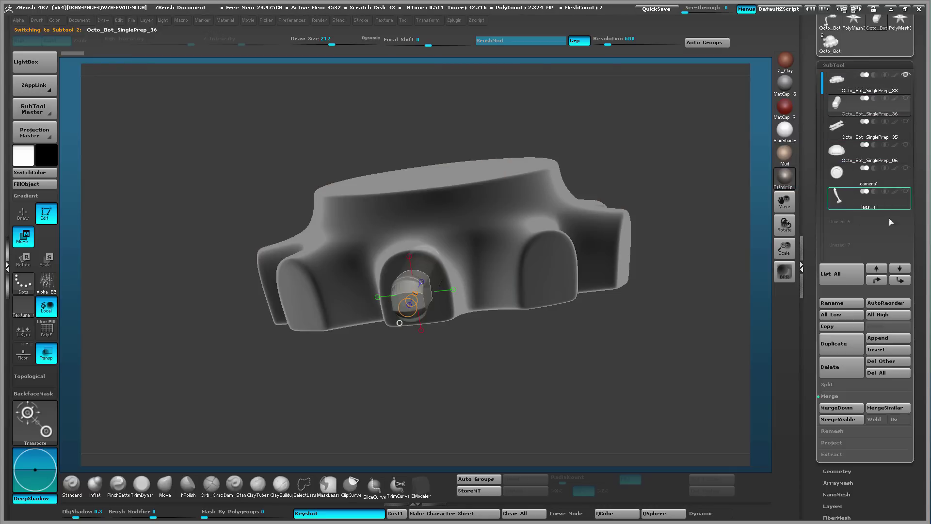
click(884, 282)
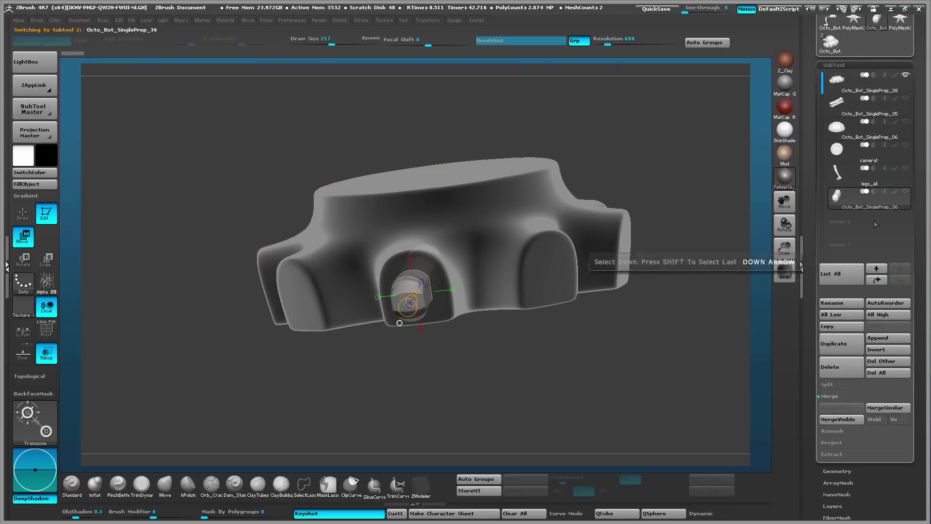
click(856, 179)
drag(789, 223, 773, 221)
click(906, 77)
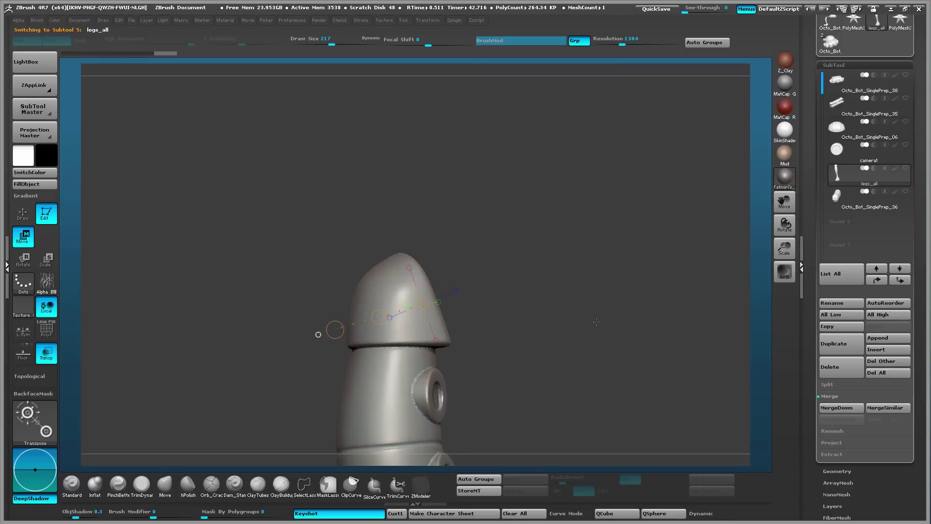
click(904, 192)
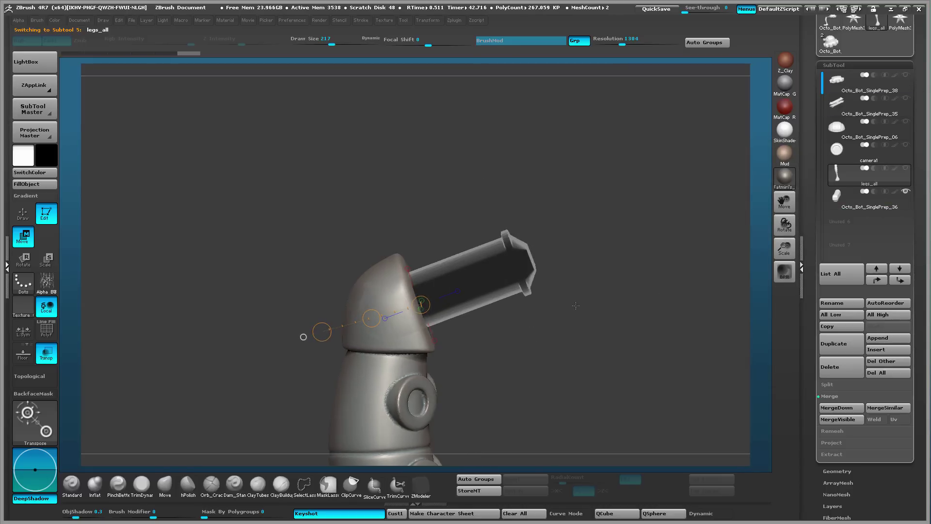
Set Octo_Bot_SinglePrep_36 to subtract, merge it down into legs_all, and update the DynaMesh to cut the leg's pin socket
mouse_move(860, 183)
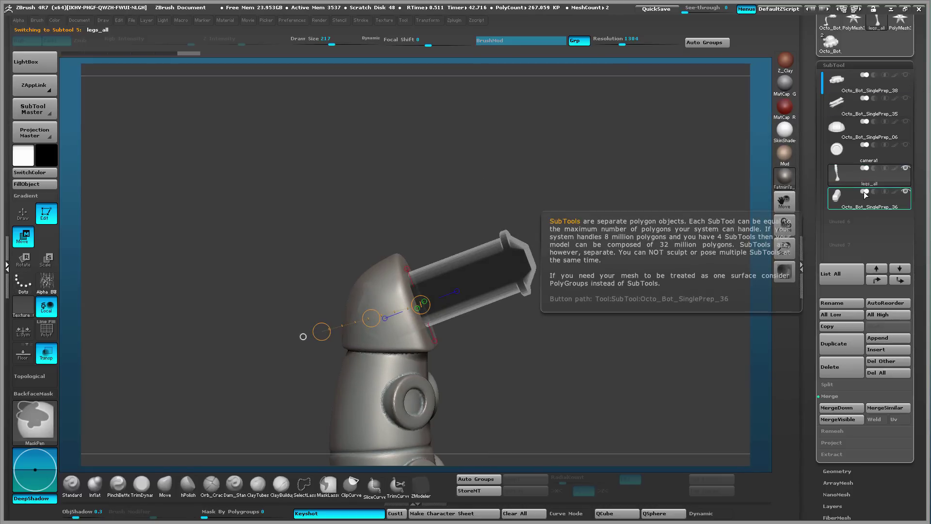
click(865, 207)
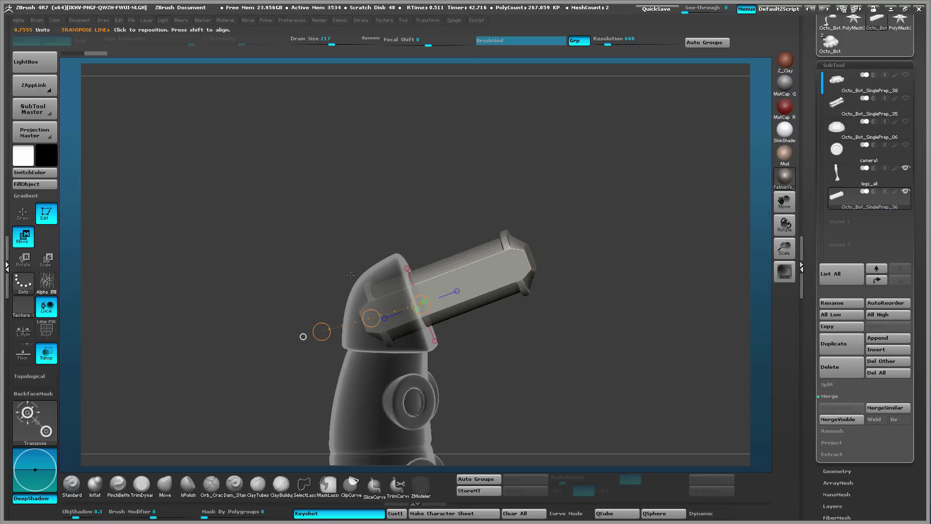
click(829, 179)
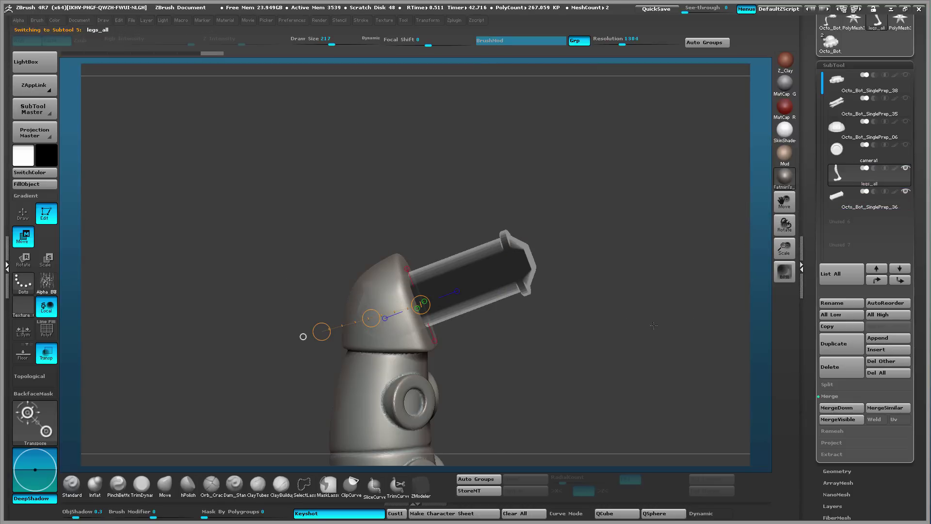
click(868, 198)
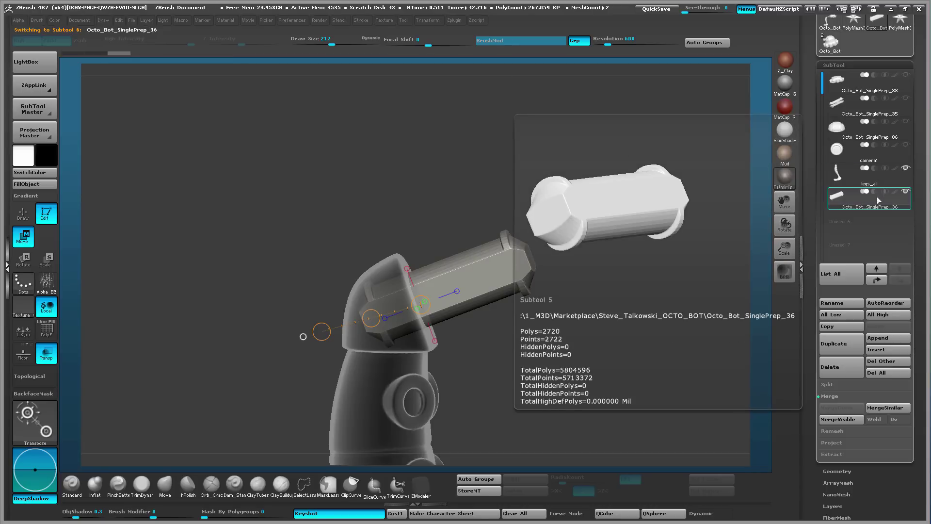
click(862, 182)
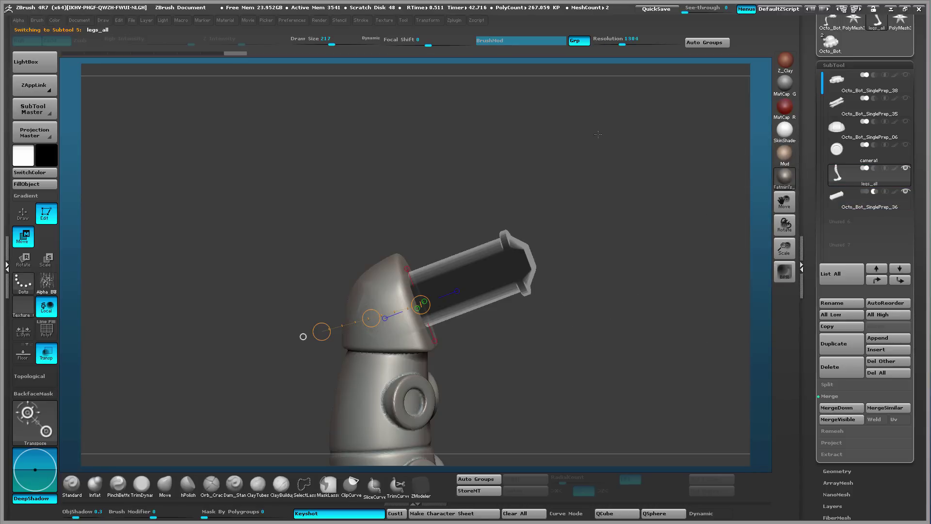
click(850, 408)
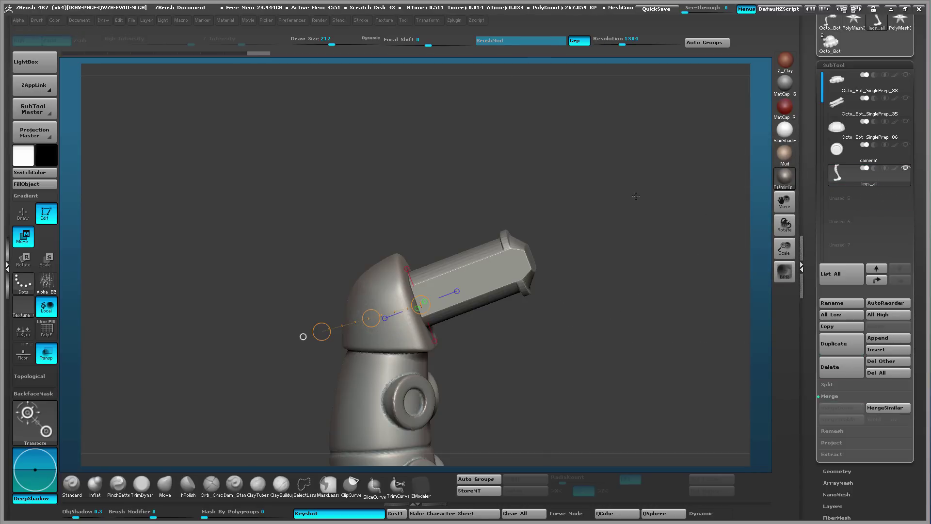
key(ctrl)
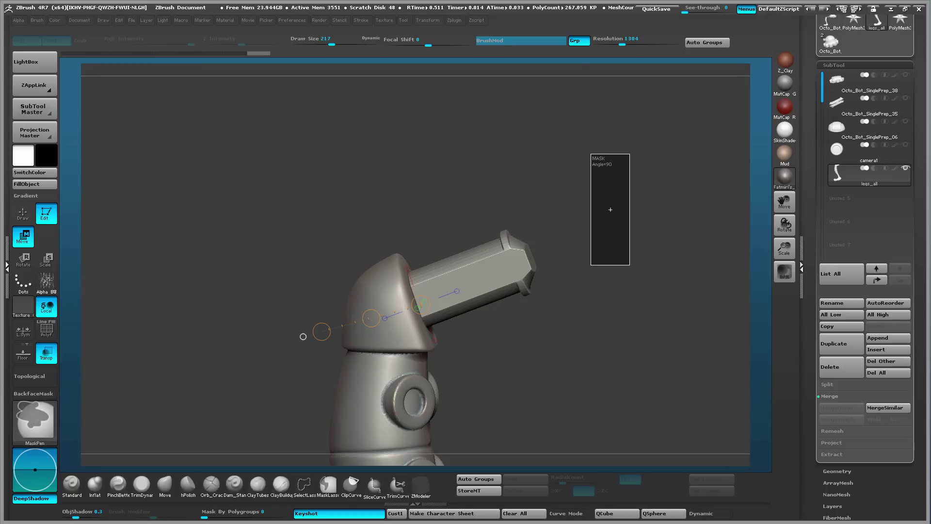
key(ctrl+z)
Show the body and the Octo_Bot_SinglePrep_35 connector pin with the leg, and examine how the pin spans both sockets
drag(681, 362, 600, 296)
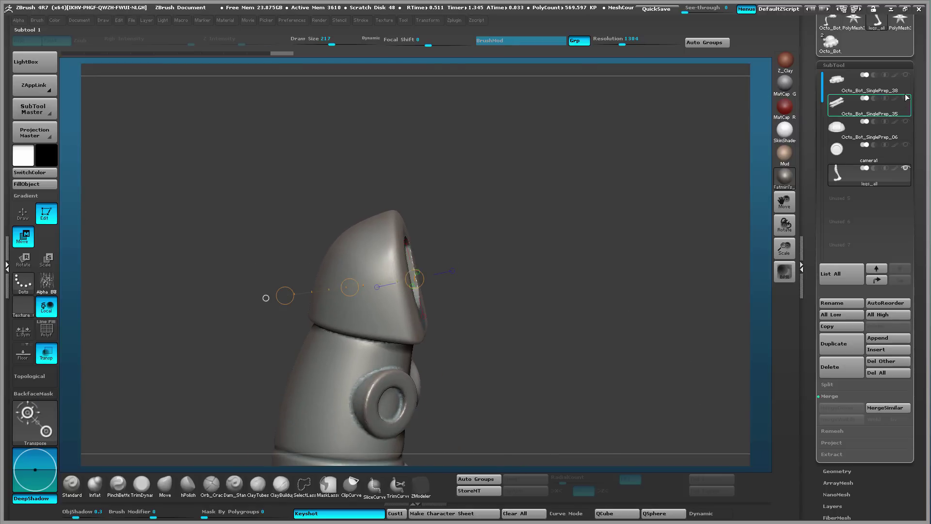
click(868, 103)
click(905, 75)
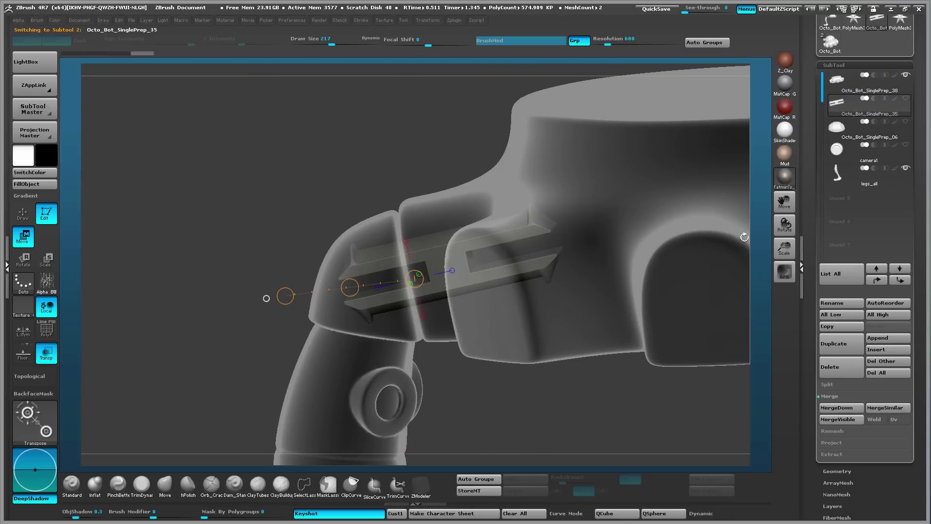
drag(650, 412, 617, 370)
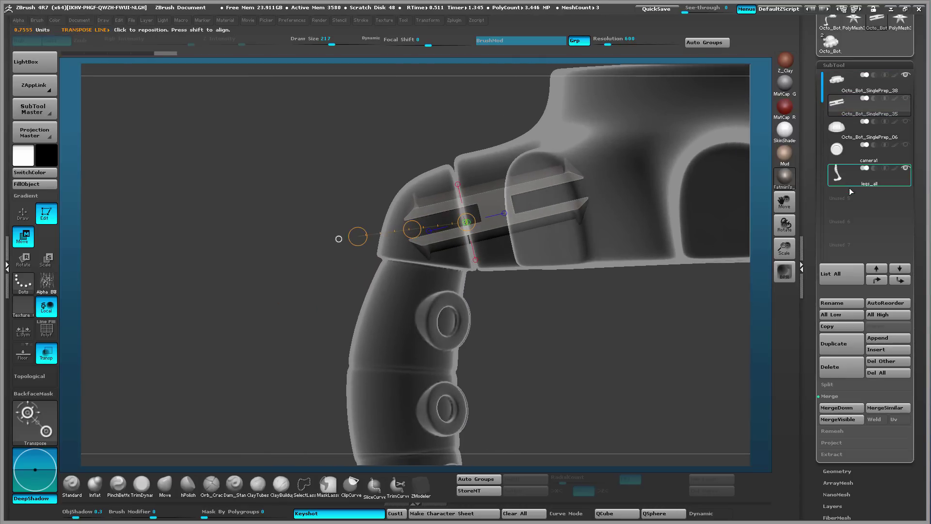
Move the leg outward from the body with a transpose line, and pull the connector pin out between the two sockets
drag(440, 357, 245, 425)
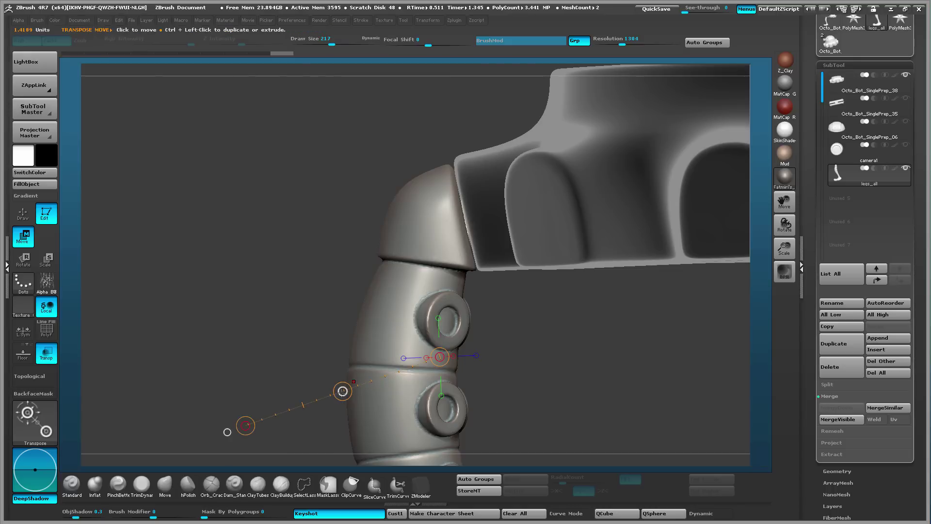
drag(342, 391, 118, 435)
click(843, 114)
drag(577, 201, 418, 238)
drag(493, 219, 335, 257)
drag(340, 335, 437, 344)
alt+drag(531, 344, 532, 290)
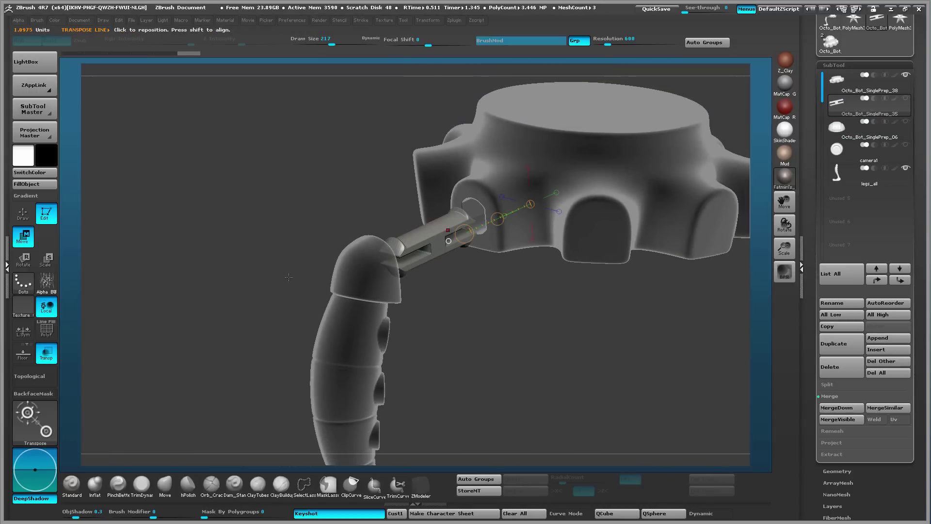
Turn off transparency, switch to Draw mode, and examine the exploded arrangement of body, connector pin and leg
click(54, 360)
mouse_move(536, 344)
alt+mouse_down()
mouse_move(534, 312)
mouse_move(543, 353)
alt+mouse_up()
key(q)
drag(572, 317, 544, 344)
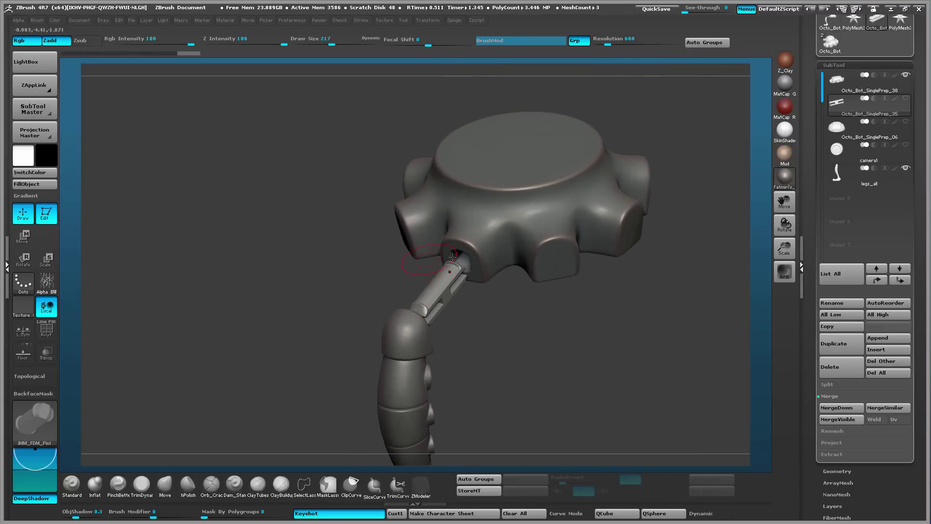
drag(634, 228, 555, 320)
key(x)
key(x)
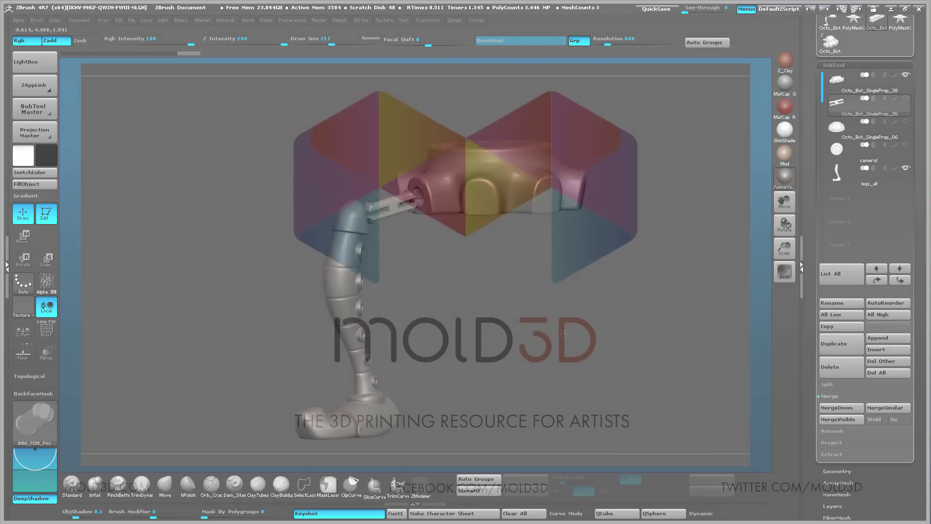